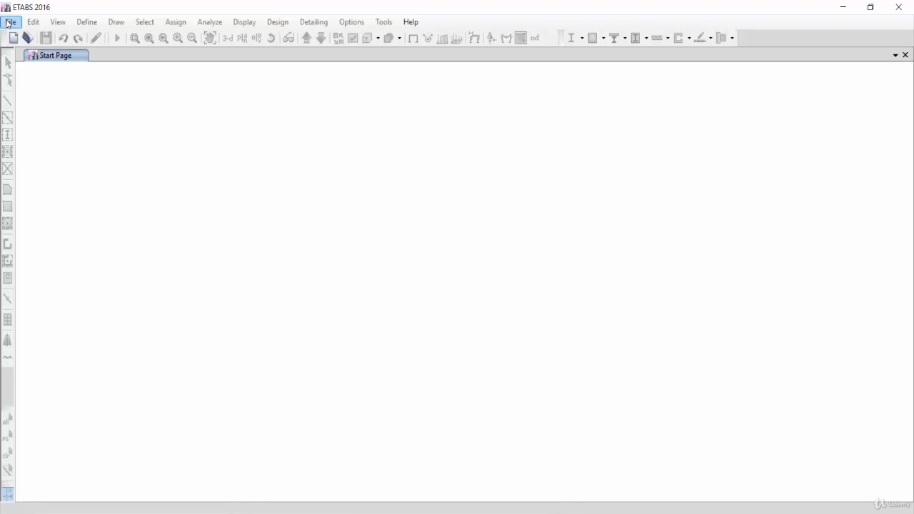
Start a new model using built-in settings with Metric SI display units, AISC 360-10 steel design and ACI 318-14 concrete design codes.
click(9, 23)
click(10, 22)
click(10, 21)
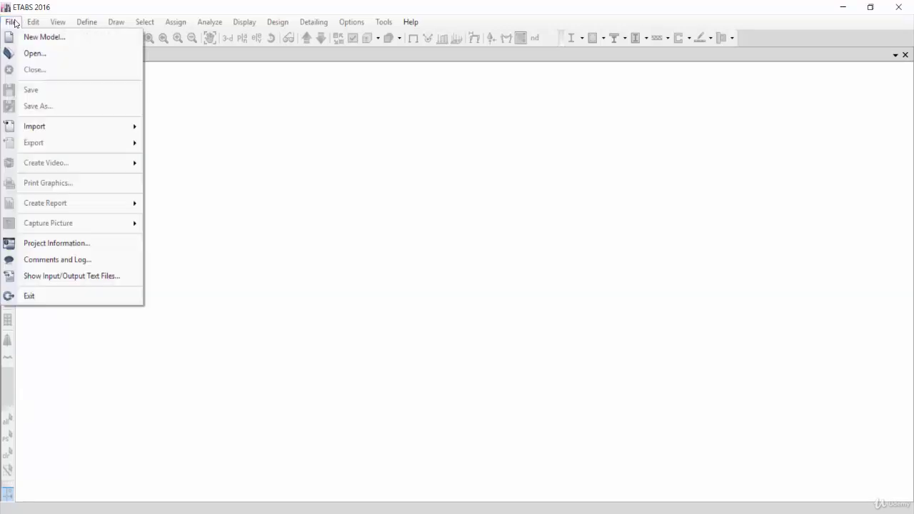
click(24, 41)
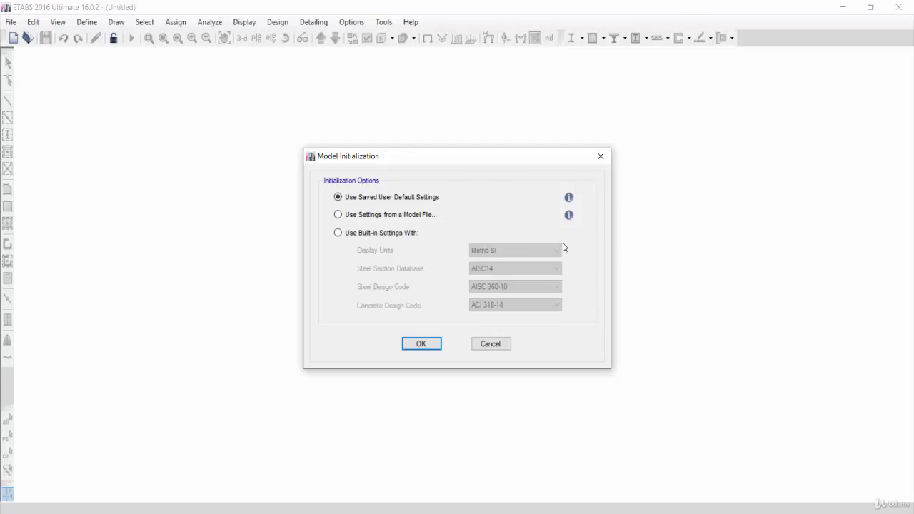
click(368, 235)
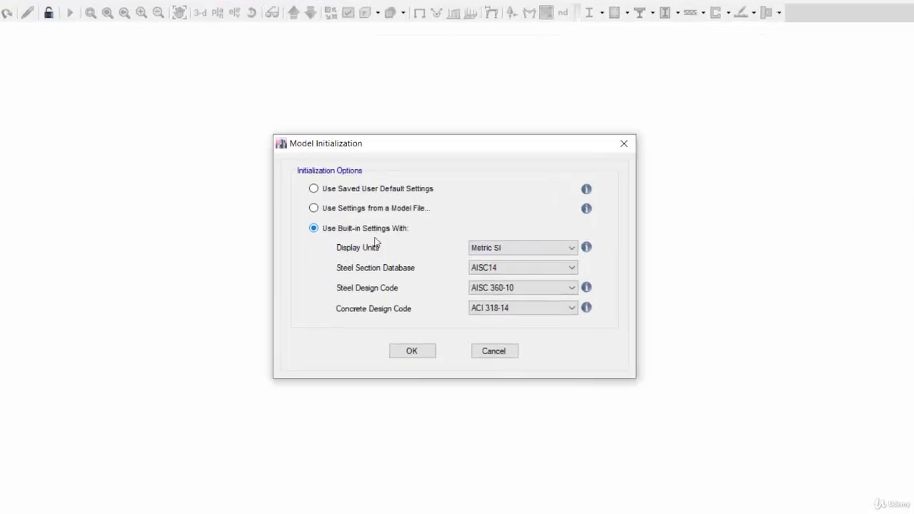
click(518, 247)
click(509, 272)
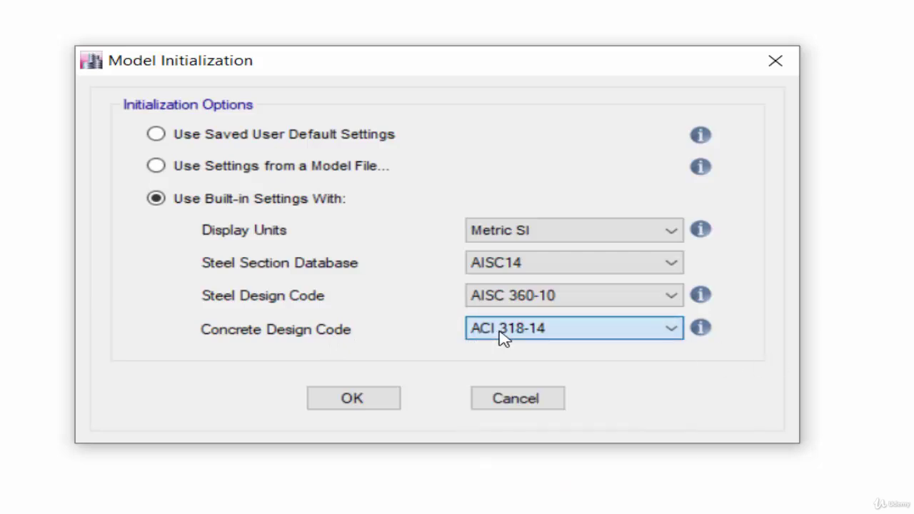
click(503, 236)
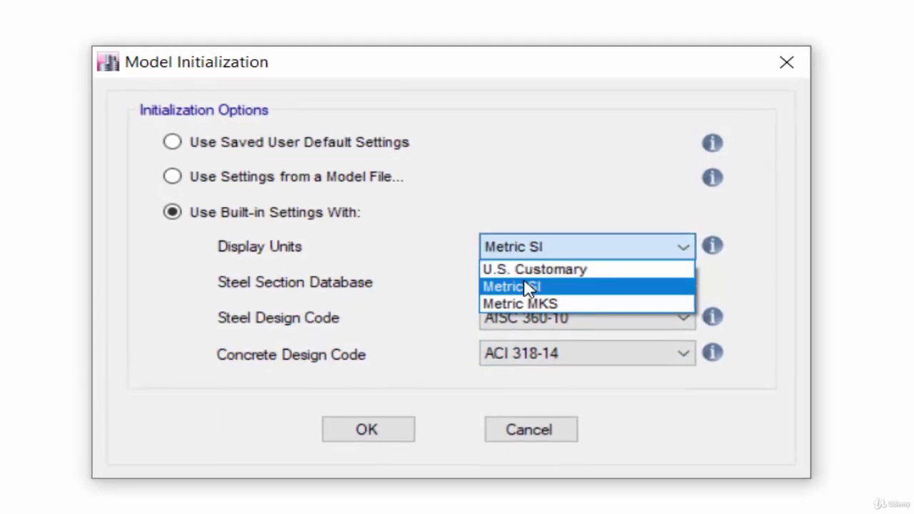
click(497, 282)
click(372, 431)
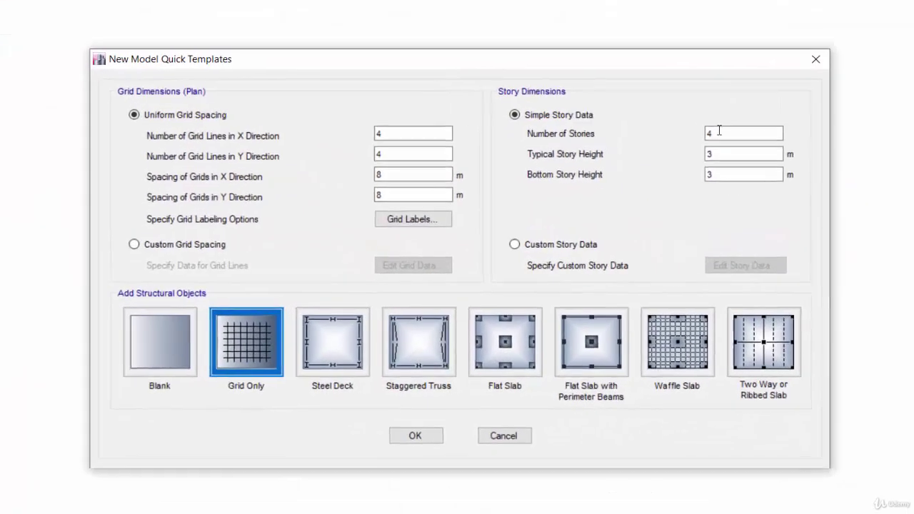
Set the story dimensions to 16 stories with a bottom story height of 4 m.
double_click(719, 131)
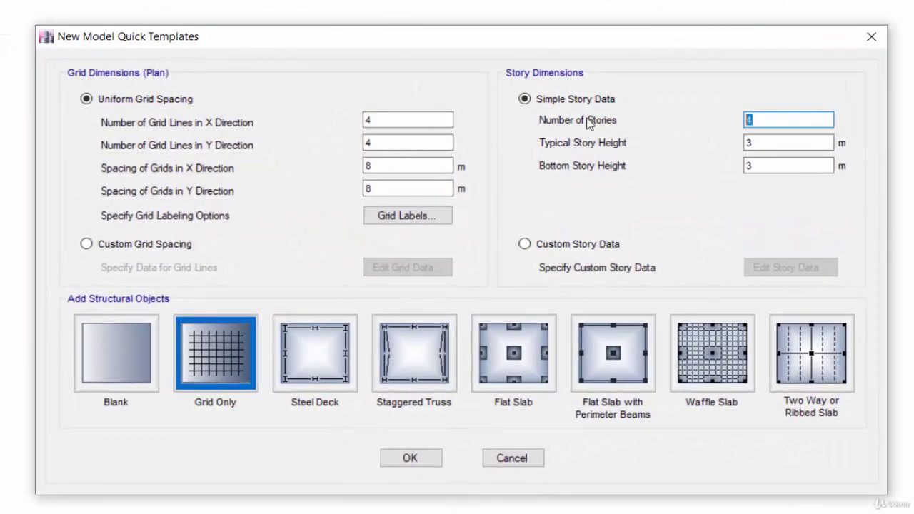
text(16)
key(Tab)
drag(763, 167, 740, 170)
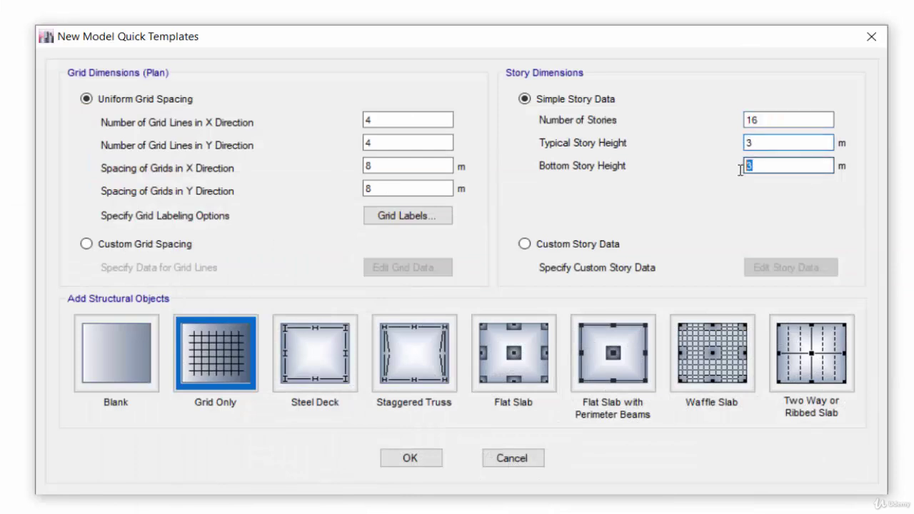
text(4)
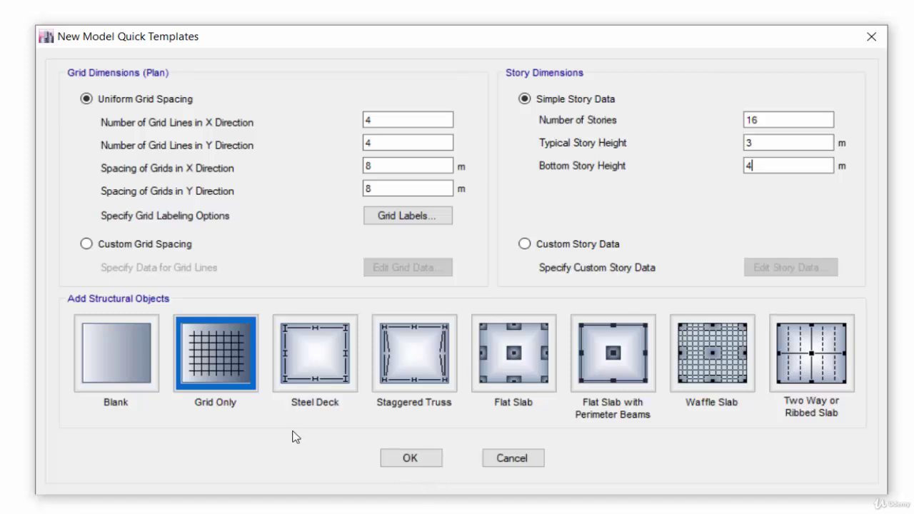
Choose custom grid spacing, open its grid data, and check the solid slab plan's axis dimensions in the AutoCAD drawing CAD-2012.dwg.
click(177, 244)
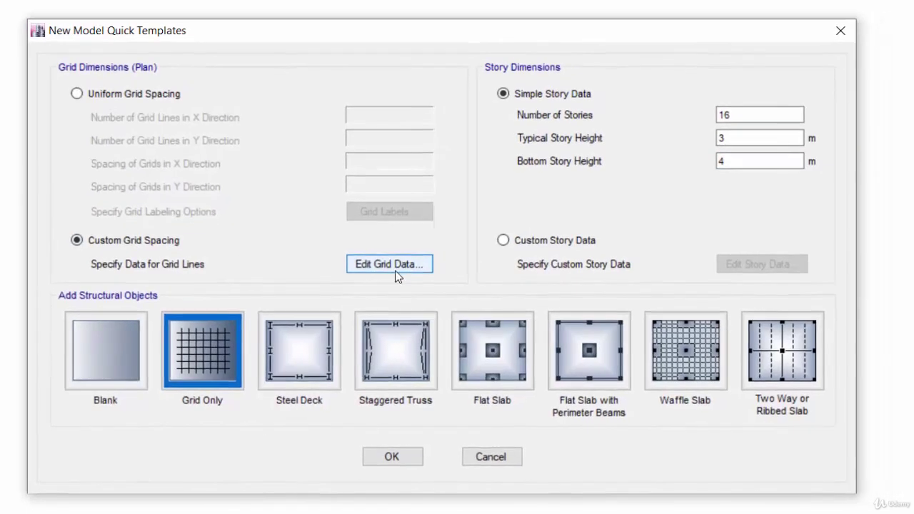
click(403, 263)
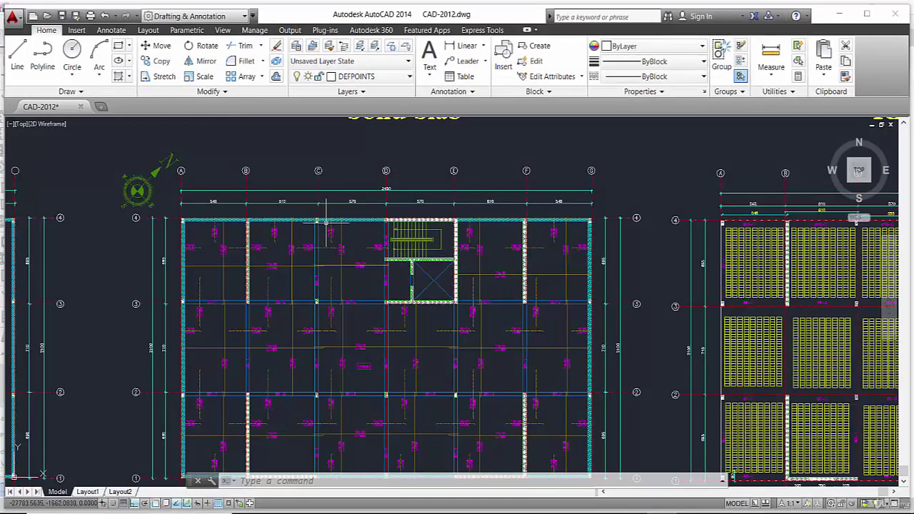
mouse_move(160, 221)
middle_down()
mouse_move(398, 206)
mouse_move(284, 227)
middle_up()
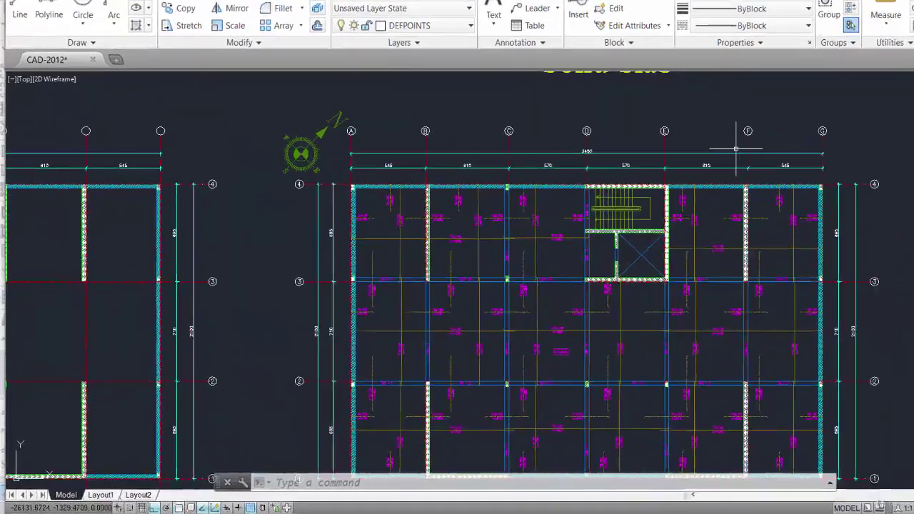
scroll(492, 30, down, 5)
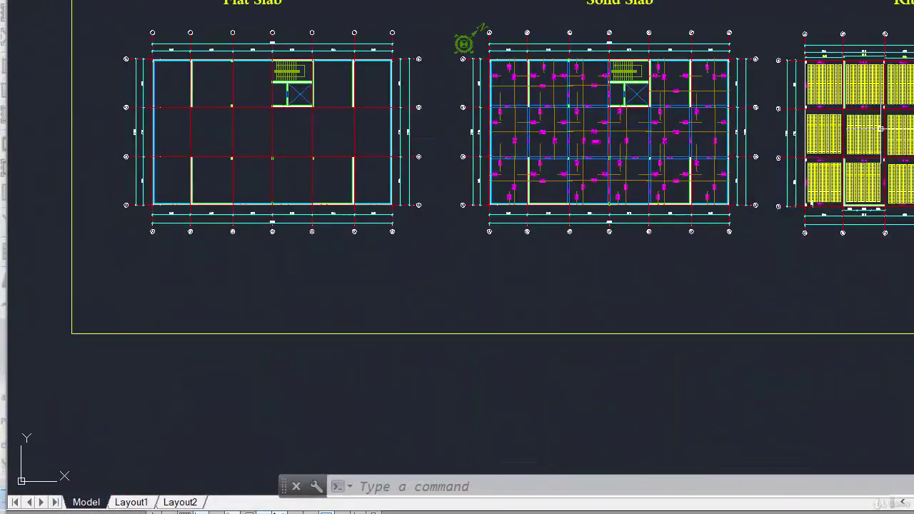
scroll(526, 26, up, 10)
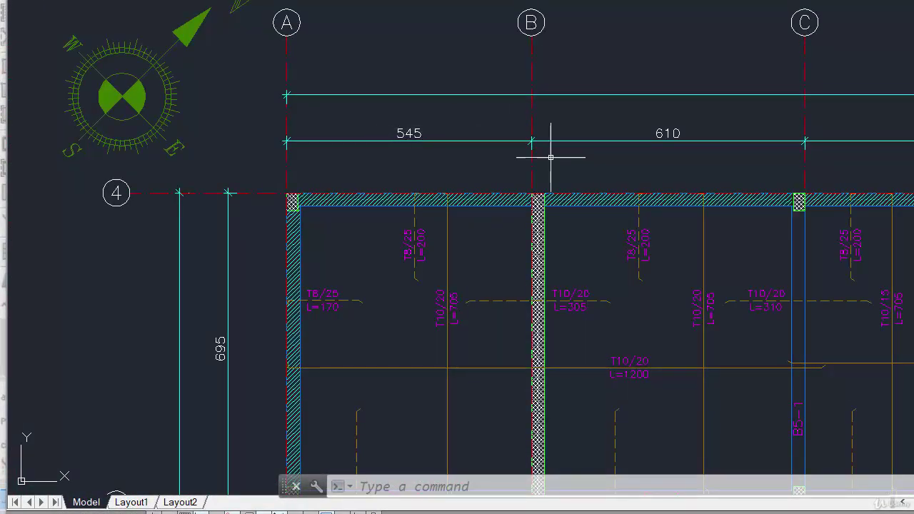
scroll(414, 134, up, 4)
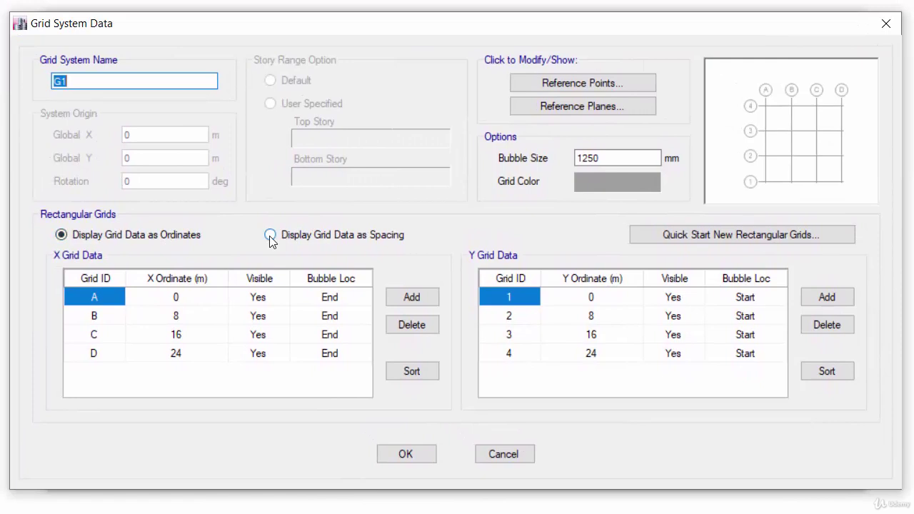
Display the grid data as spacing and set the X spacing of grid A to 5.45 m and grid B to 6.1 m.
click(270, 236)
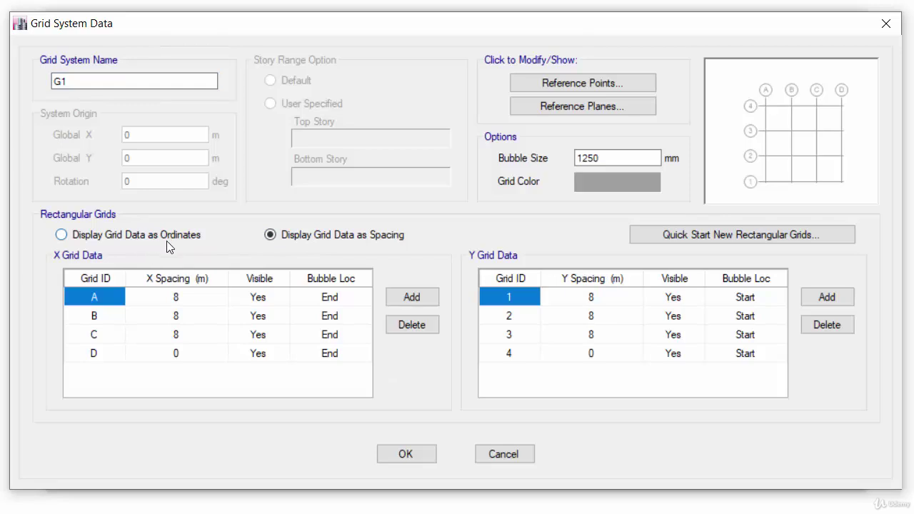
click(180, 298)
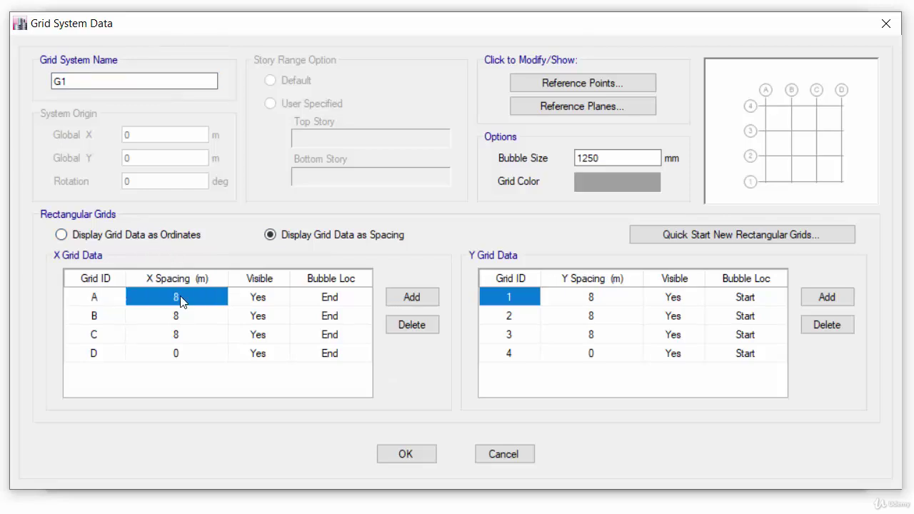
click(180, 298)
text(5)
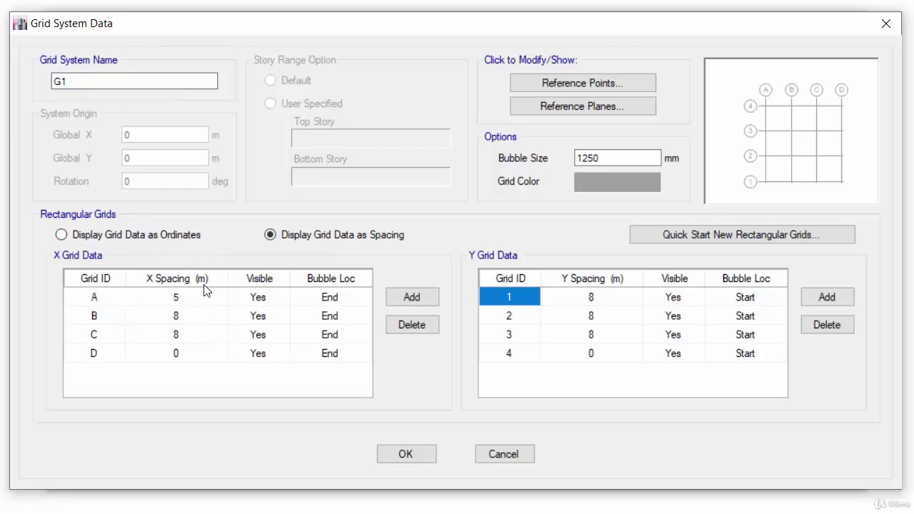
text(.45)
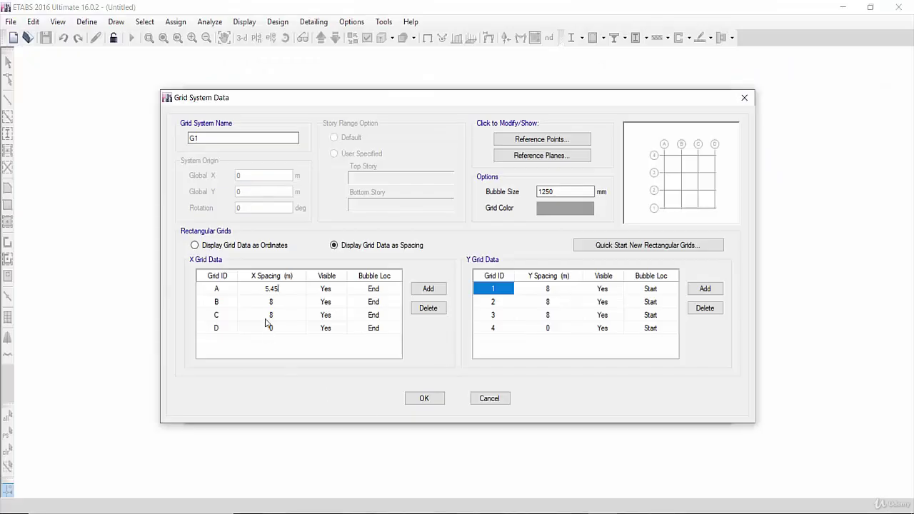
click(271, 301)
text(6.1)
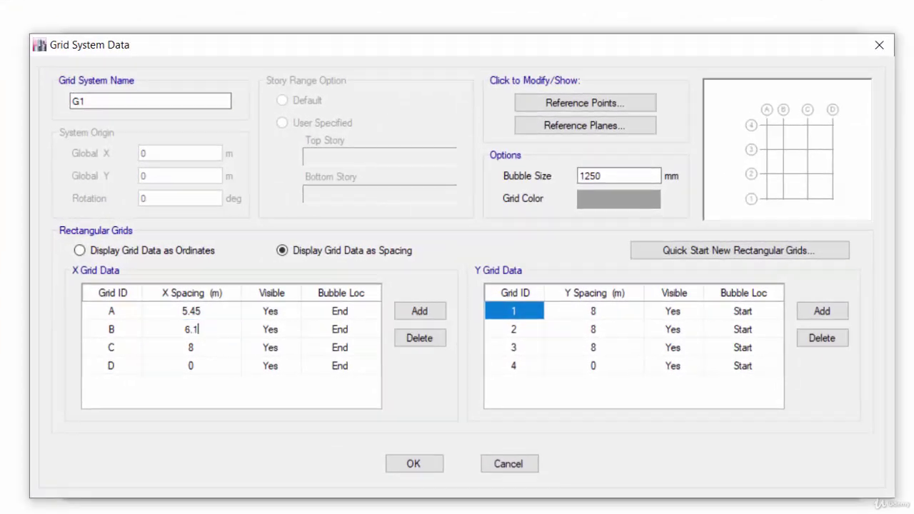
key(Return)
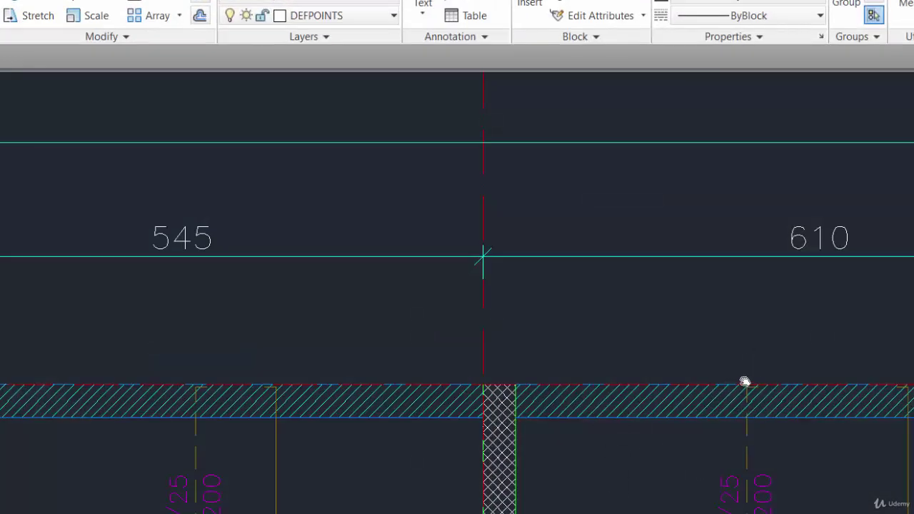
Check the next bay in the AutoCAD plan, set grid C's X spacing to 5.7 m, and add three more X grid lines.
middle_drag(744, 379, 72, 337)
middle_drag(699, 507, 600, 508)
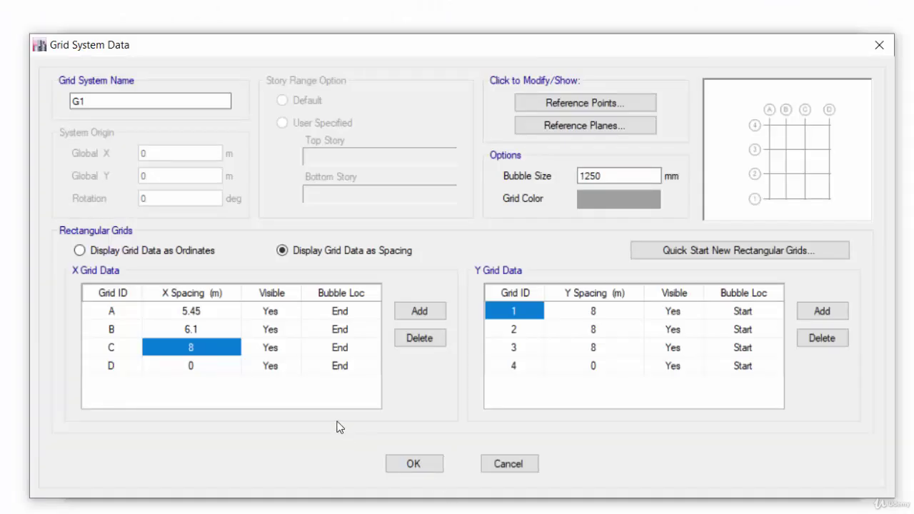
text(5.7)
click(441, 314)
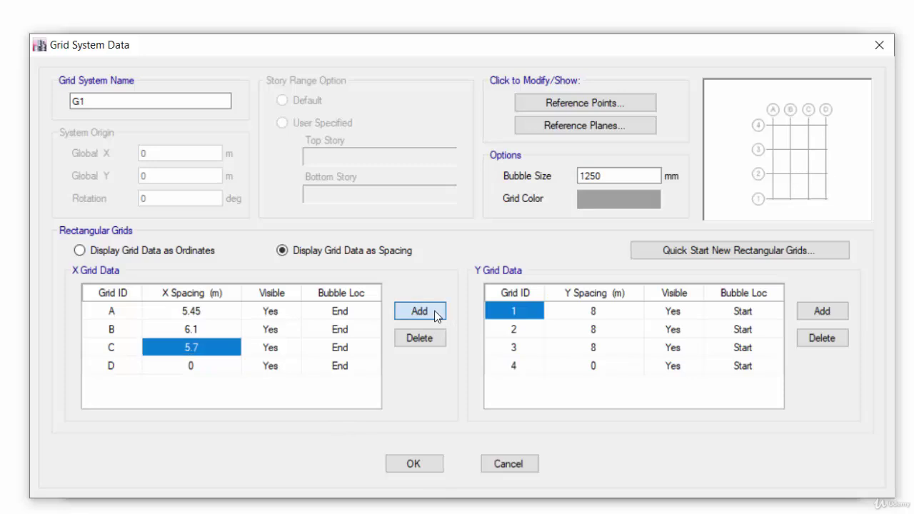
click(439, 315)
click(439, 315)
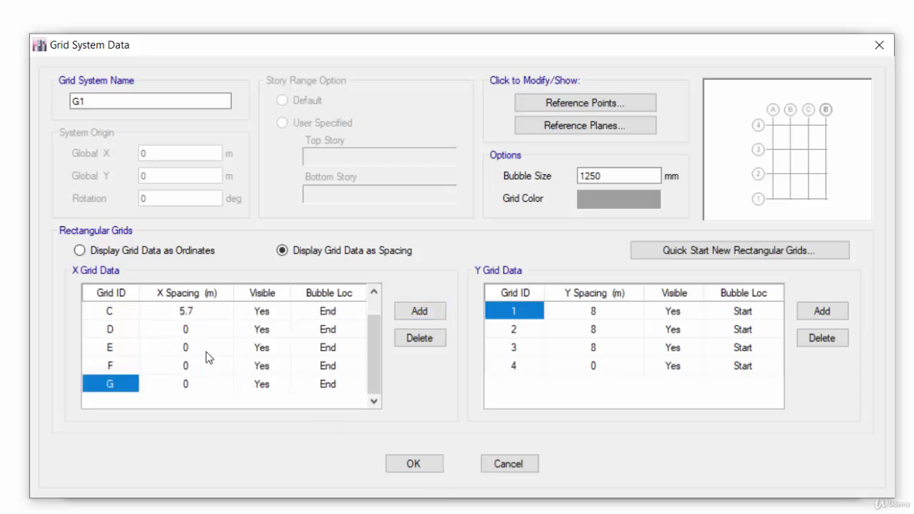
Check the D–E bay dimension in the AutoCAD plan and set grid D's X spacing to 5.7 m.
click(216, 333)
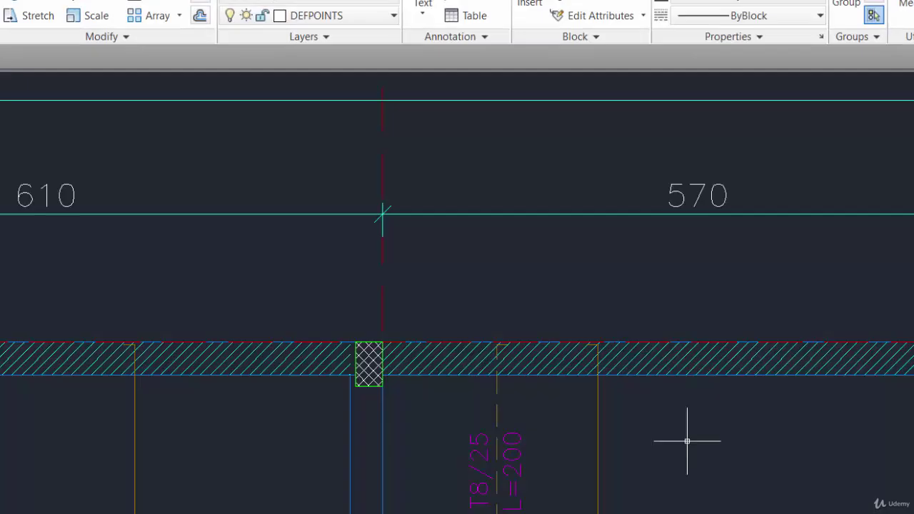
scroll(704, 382, down, 2)
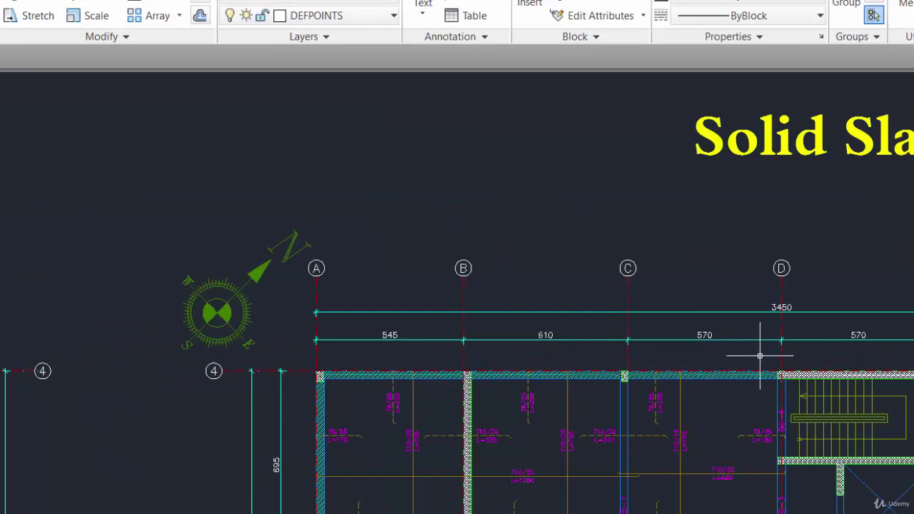
middle_drag(845, 354, 626, 357)
scroll(626, 356, up, 3)
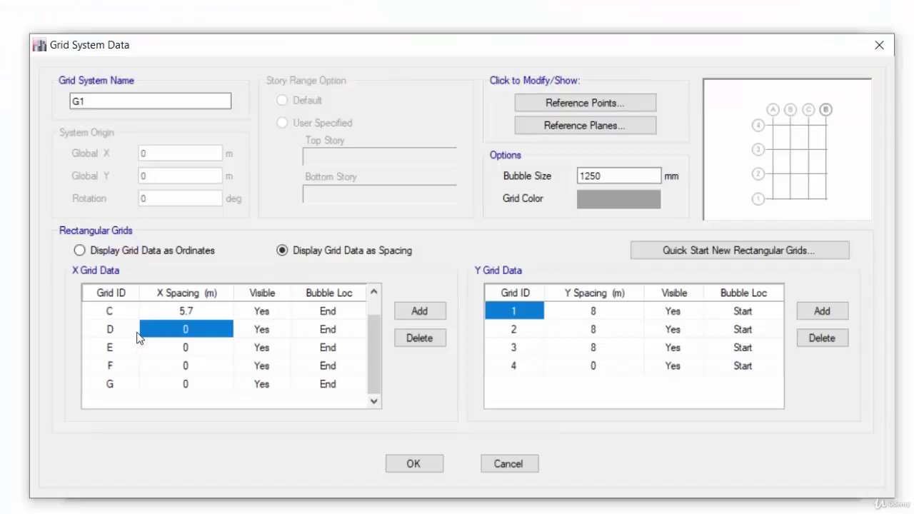
text(5.)
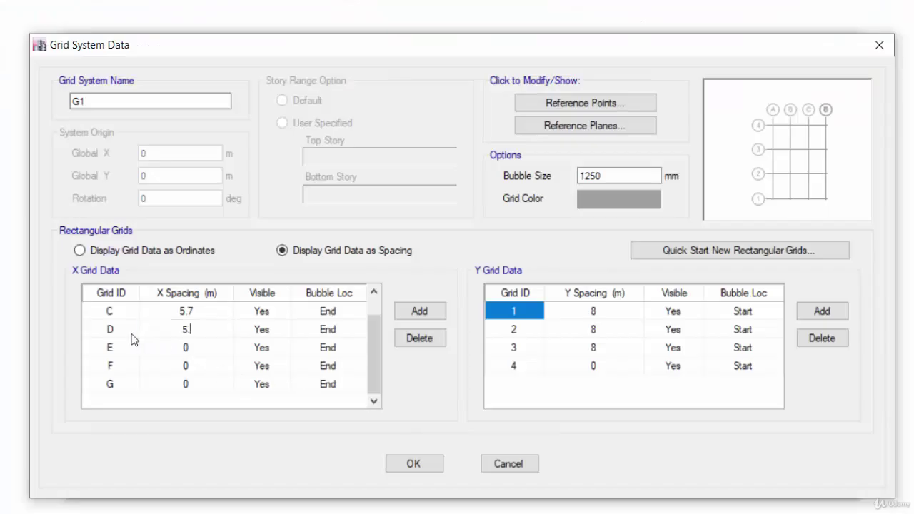
text(7)
Check the E–F bay dimension in the AutoCAD plan and set grid E's X spacing to 6.1 m.
click(217, 347)
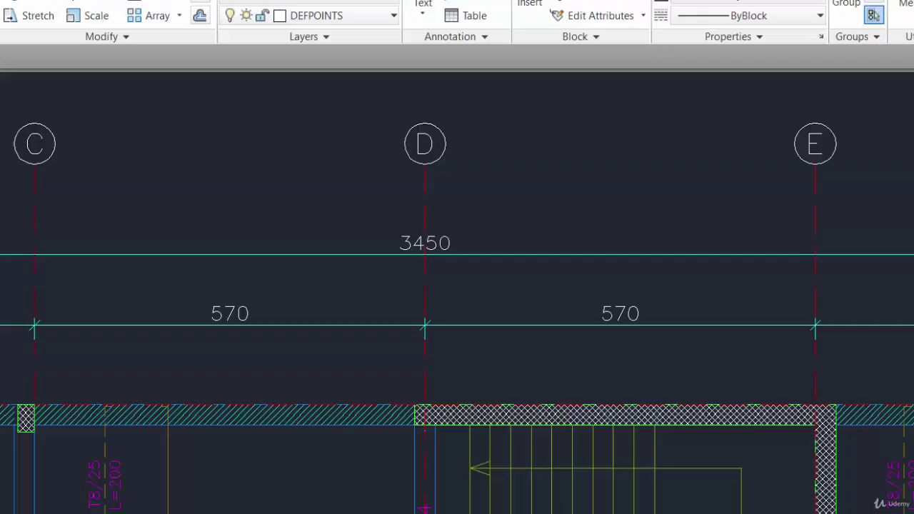
scroll(587, 302, down, 2)
middle_drag(669, 321, 526, 321)
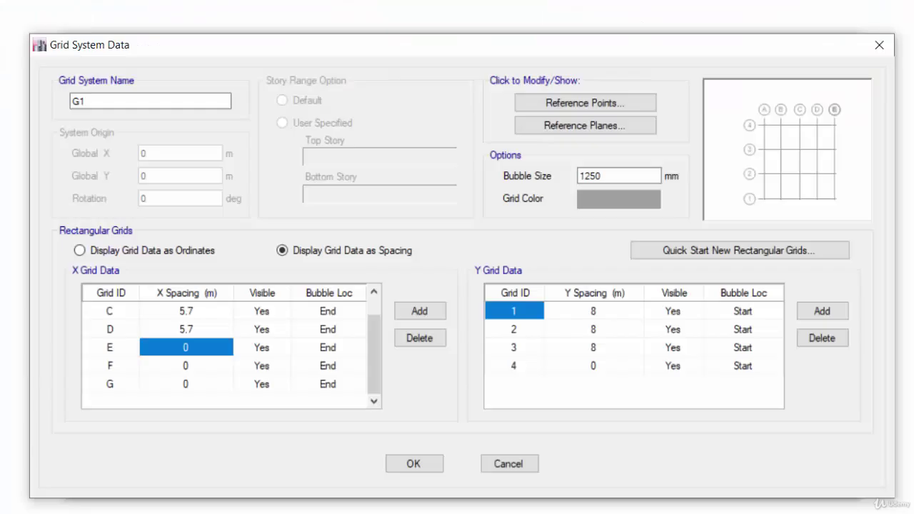
click(207, 361)
click(199, 347)
text(6)
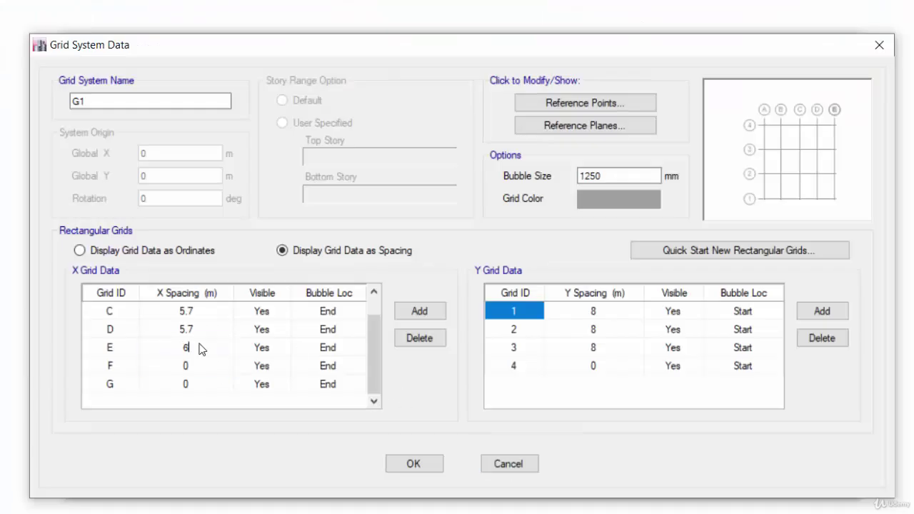
text(.1)
Check the F–G bay dimension in the AutoCAD plan and set grid F's X spacing to 5.45 m.
click(211, 366)
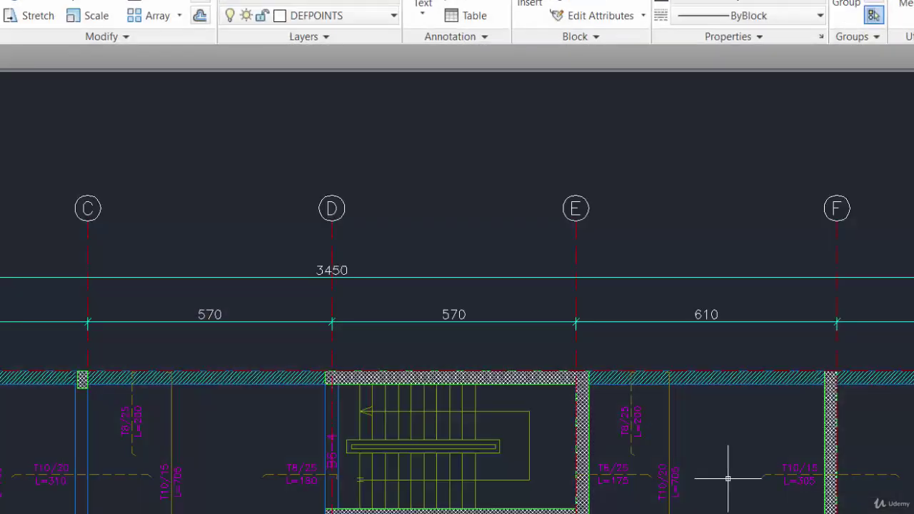
scroll(727, 478, down, 2)
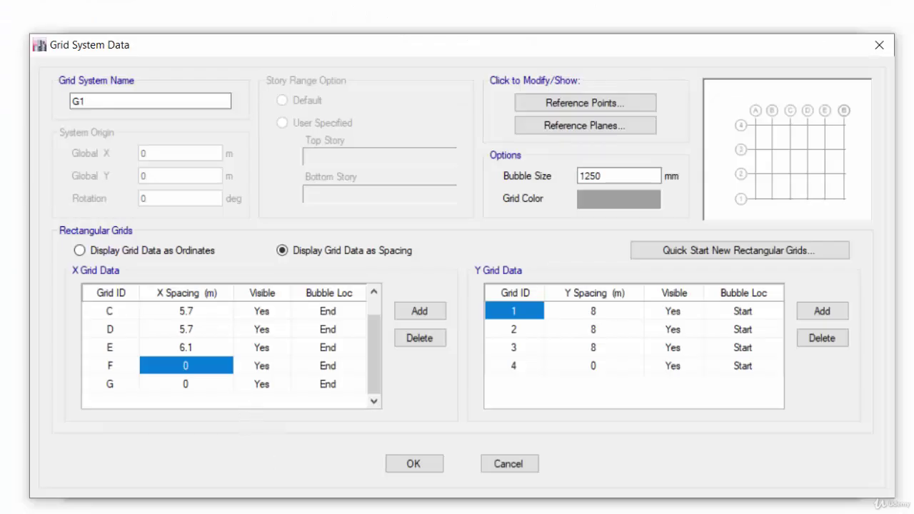
text(25)
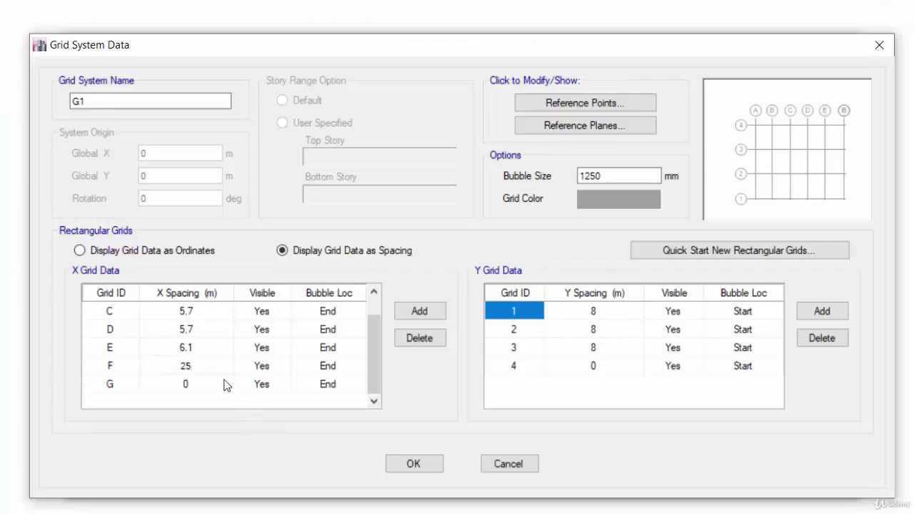
key(BackSpace)
key(BackSpace)
text(5.45)
click(206, 386)
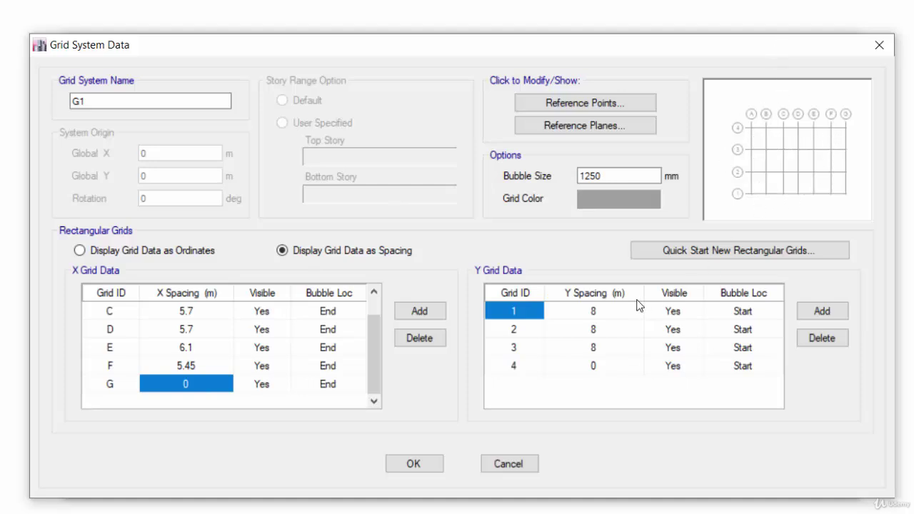
Check the numbered-axis dimensions in the AutoCAD plan and set the Y spacing to 6.95 m for grid 1 and 7.1 m for grid 2.
click(623, 317)
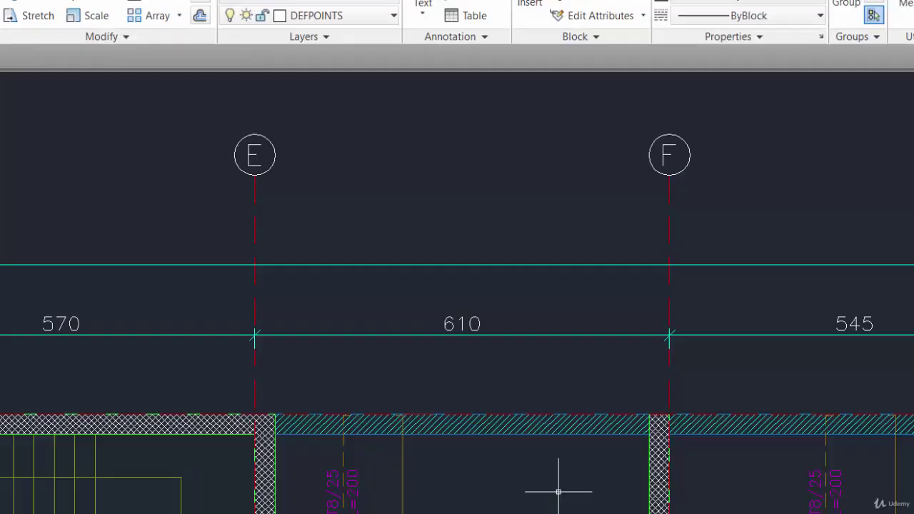
scroll(213, 399, down, 5)
scroll(228, 204, up, 10)
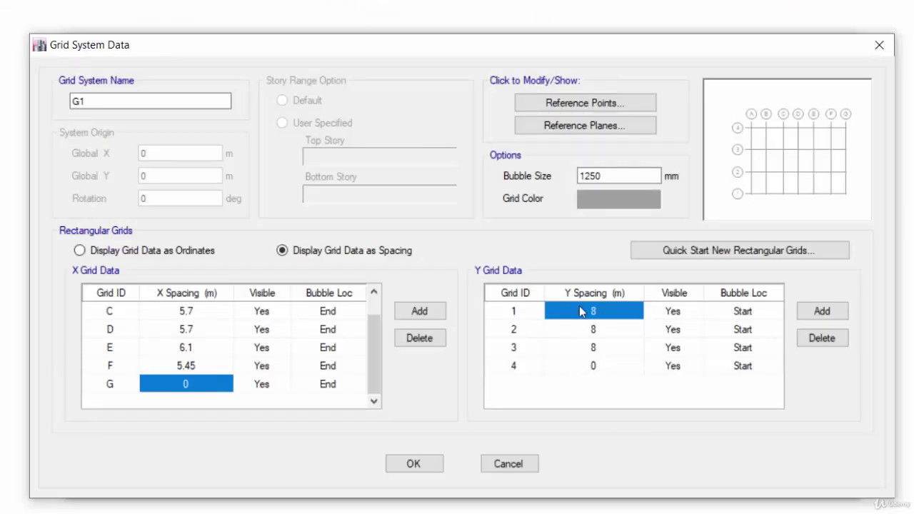
click(579, 310)
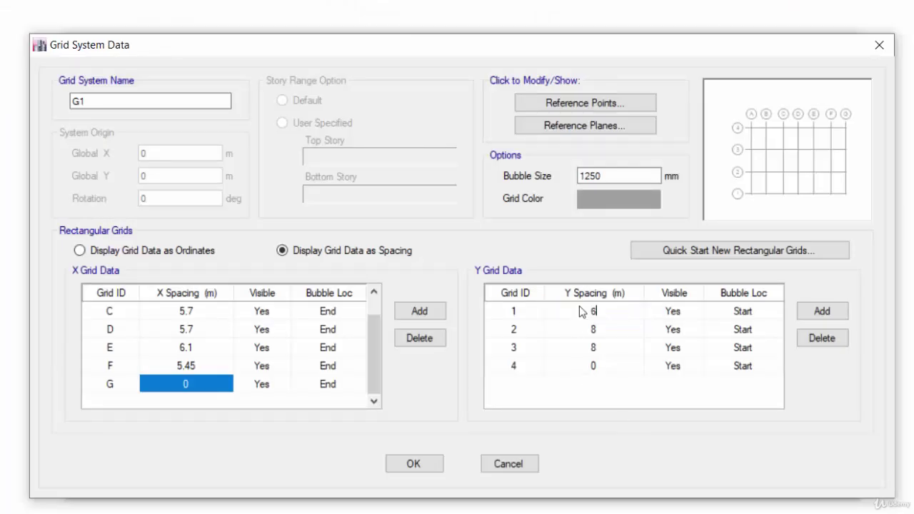
text(6.95)
key(Return)
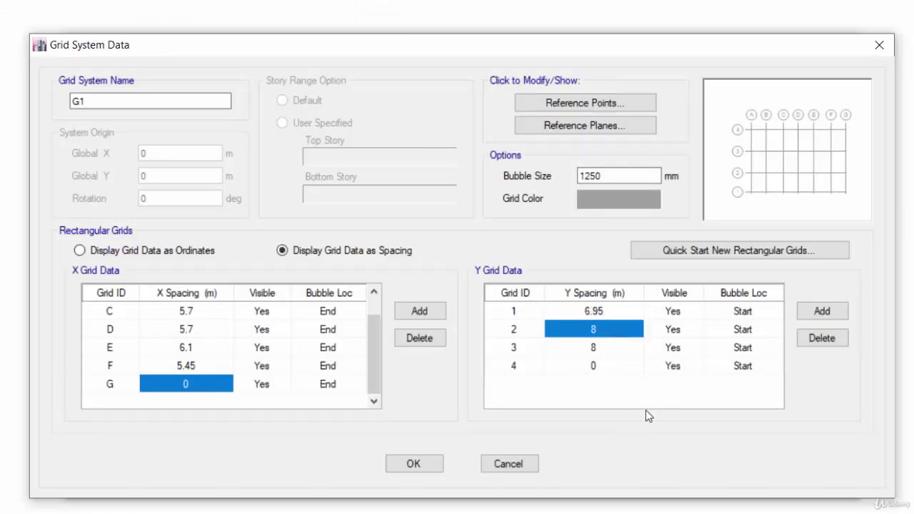
text(7.1)
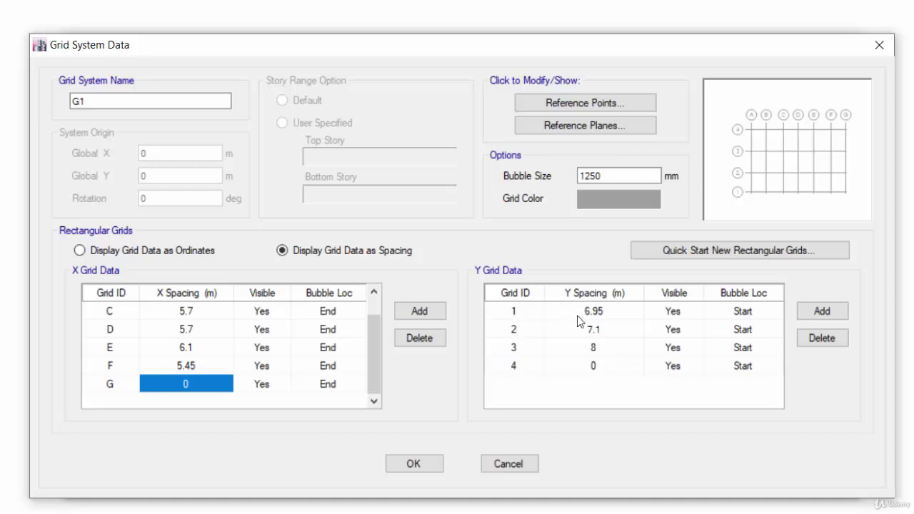
Check the remaining numbered-axis bay in the AutoCAD plan and set grid 3's Y spacing to 6.95 m.
click(596, 348)
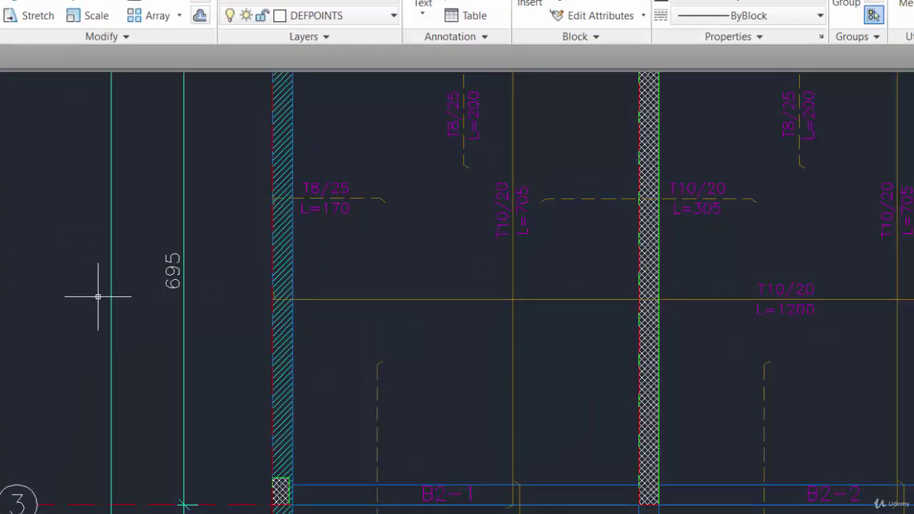
scroll(98, 296, down, 5)
scroll(173, 321, up, 5)
middle_drag(150, 296, 159, 111)
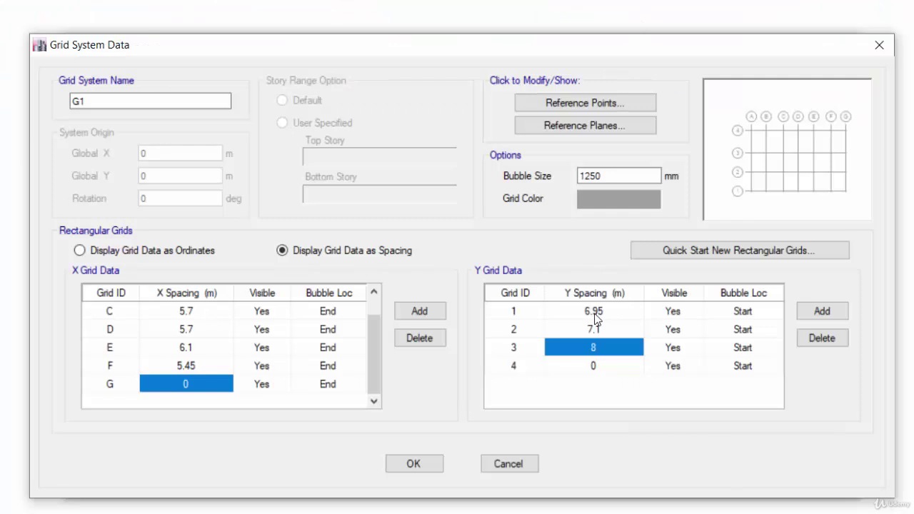
text(1)
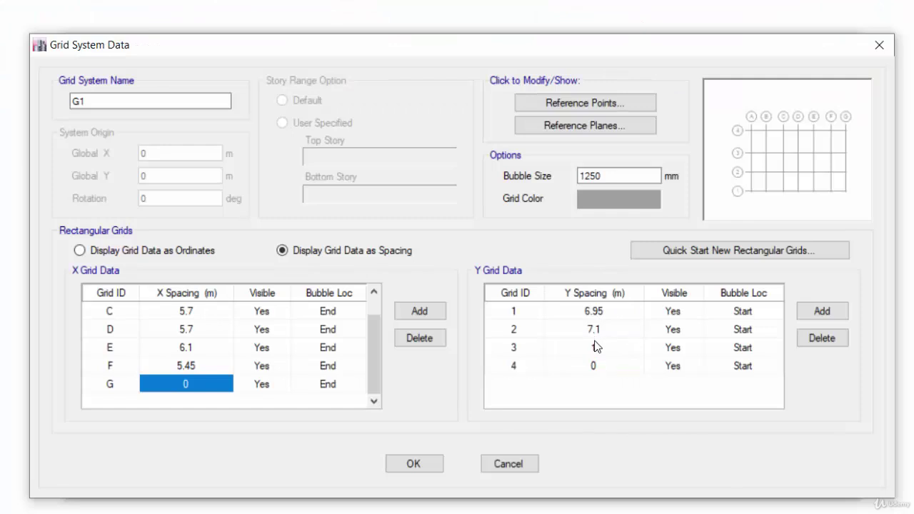
text(\8\)
key(BackSpace)
key(BackSpace)
key(BackSpace)
key(BackSpace)
text(6.95)
click(606, 326)
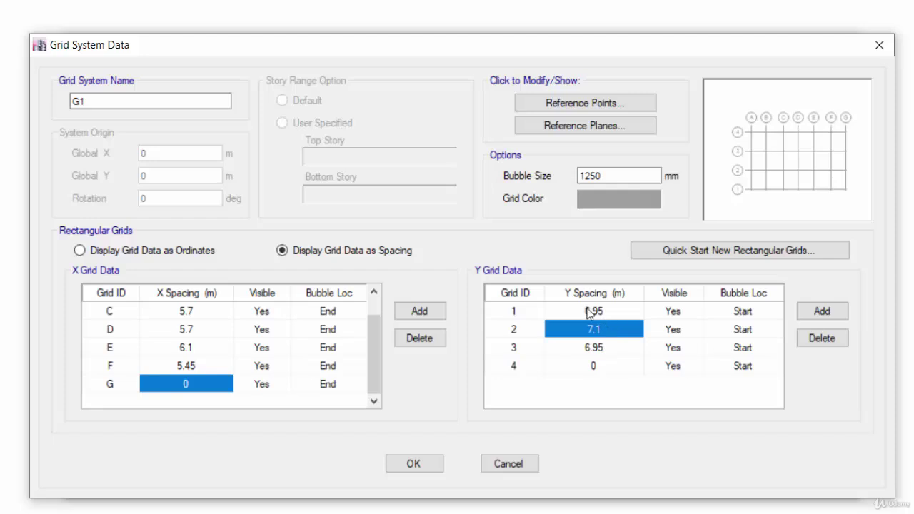
click(600, 375)
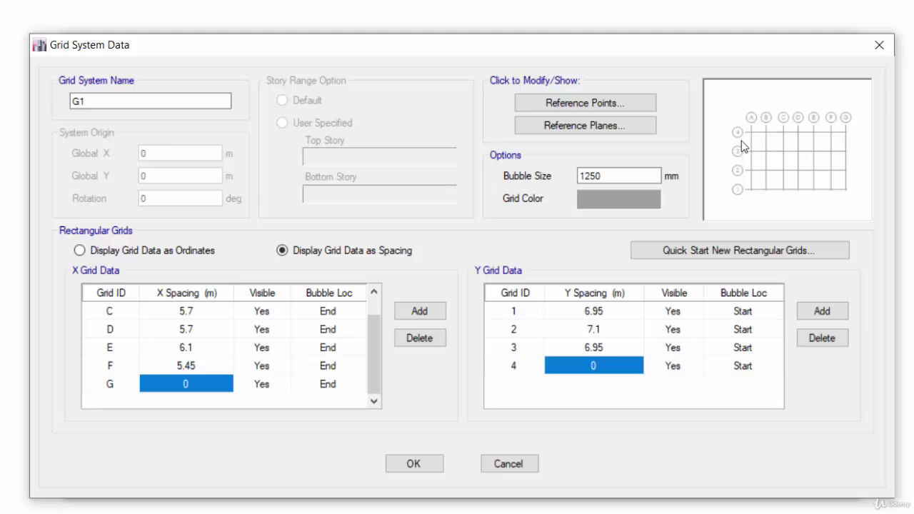
Accept the grid data, create the 16-story Grid Only model from it, and close the 3-D view.
click(413, 464)
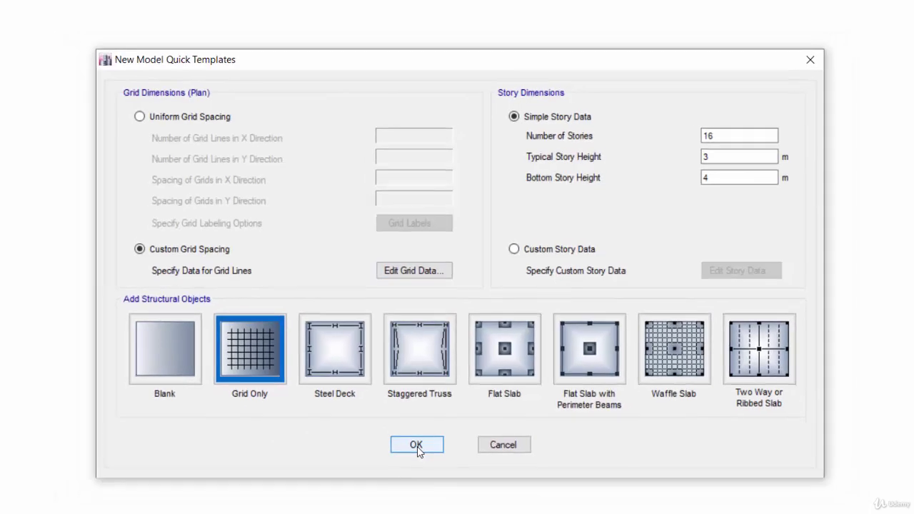
click(414, 460)
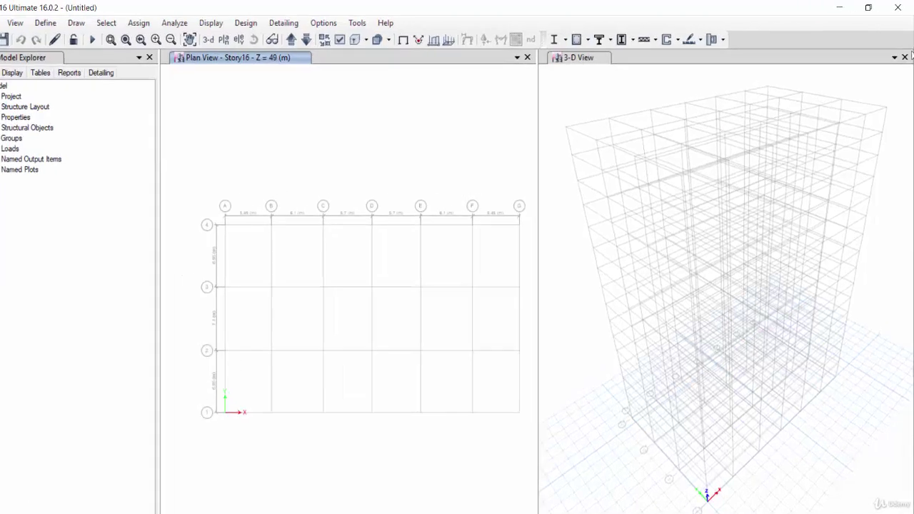
click(903, 69)
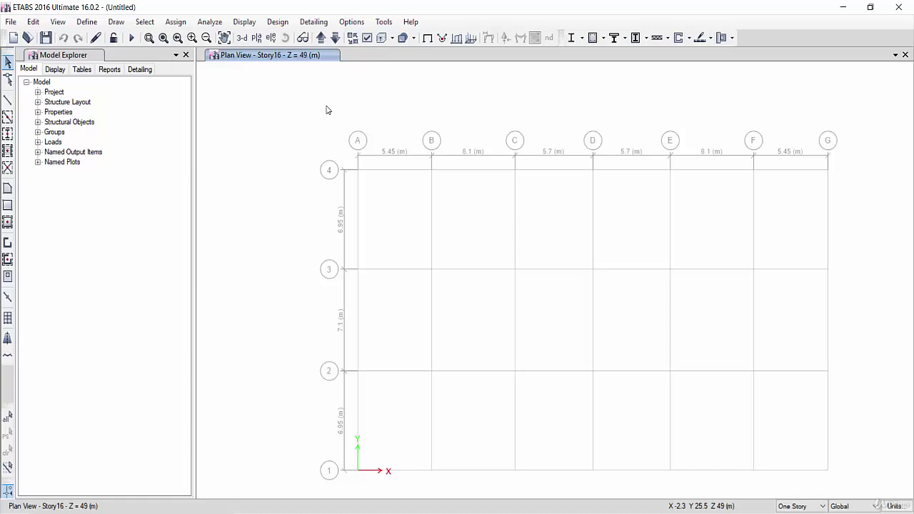
Switch the plan view to Story1, move it up one story and return it to Story1.
click(256, 38)
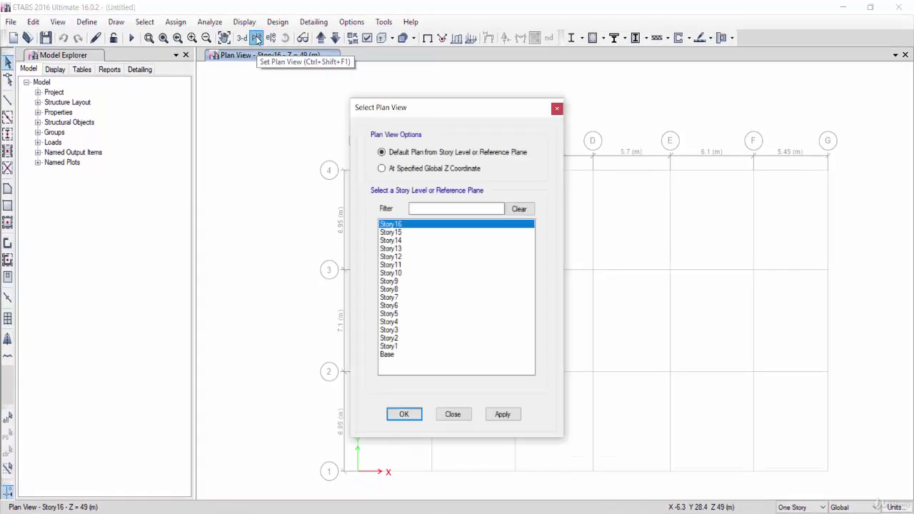
click(391, 338)
click(394, 346)
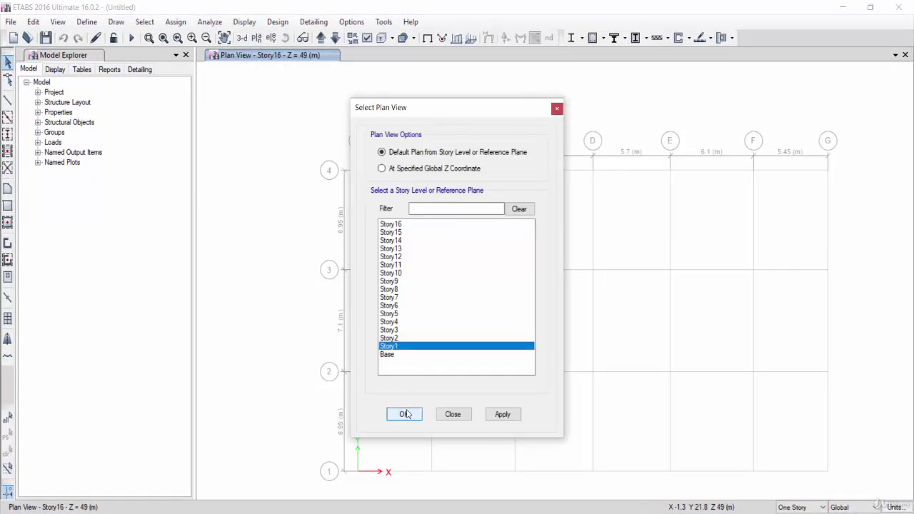
click(405, 414)
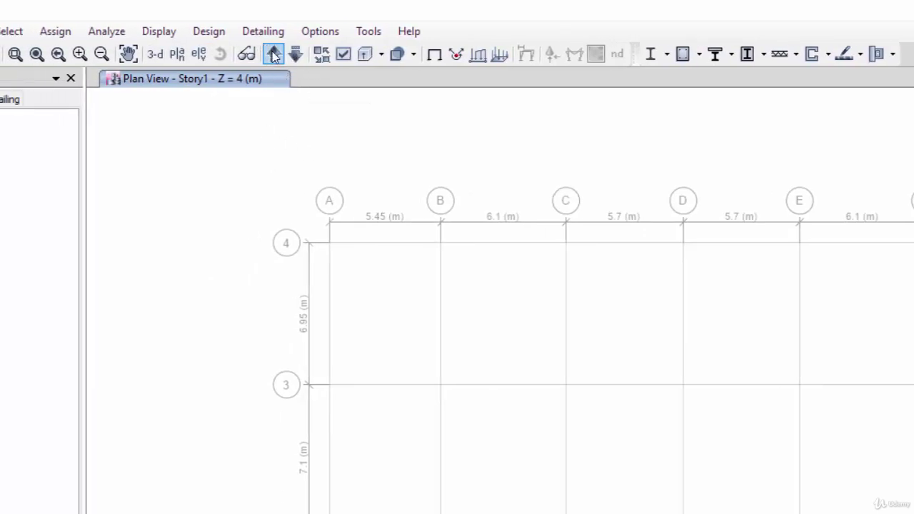
click(274, 55)
click(296, 55)
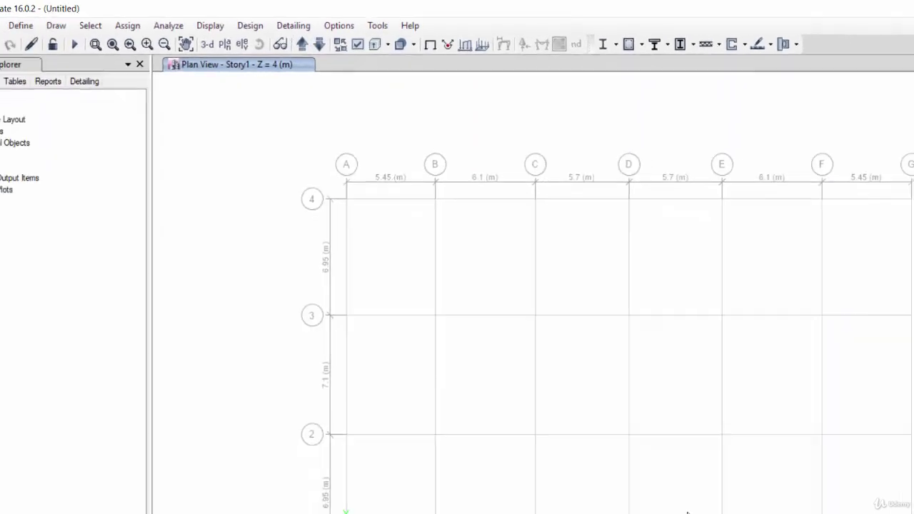